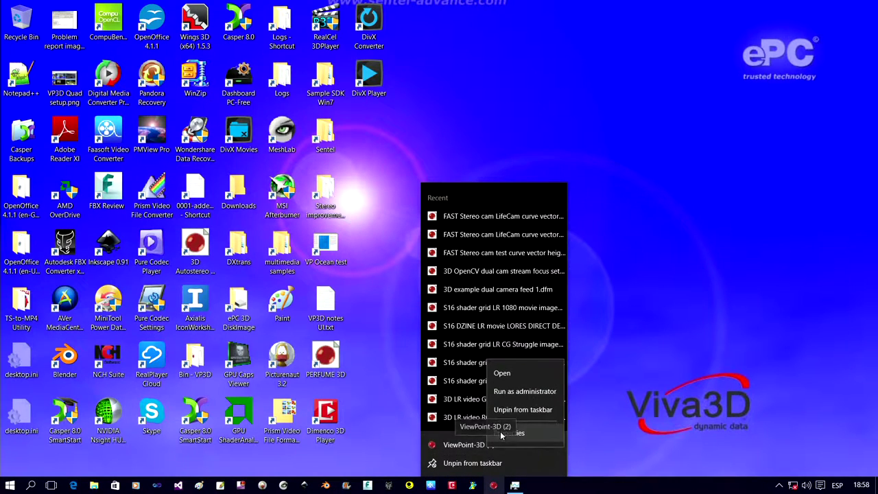
# Check the ViewPoint-3D shortcut's compatibility properties for the run-as-administrator setting, and leave them without changes
pyautogui.click(509, 433)
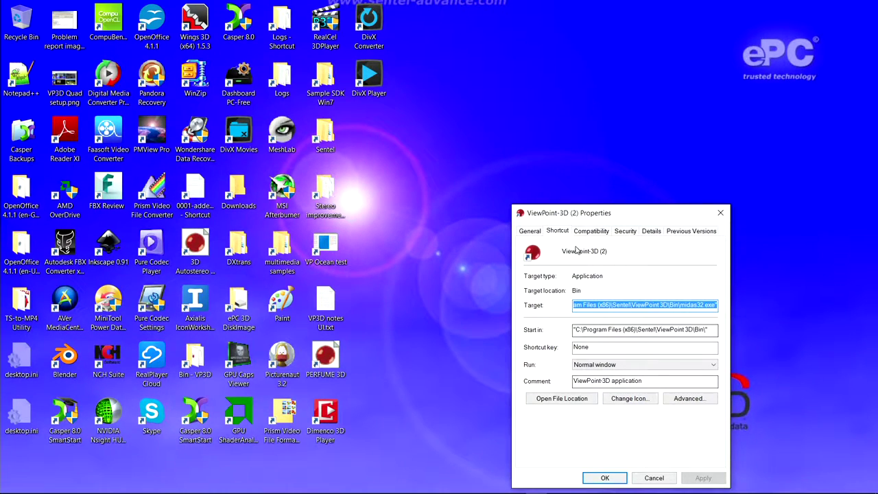
pyautogui.click(589, 232)
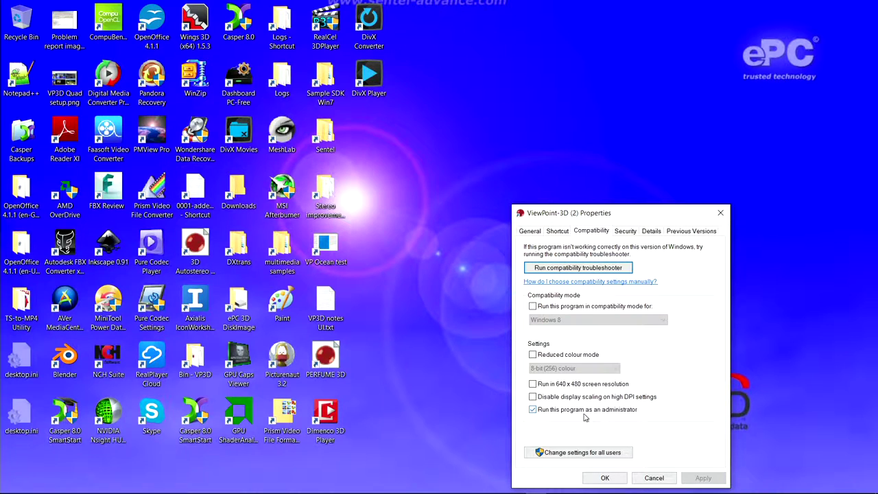
pyautogui.click(652, 477)
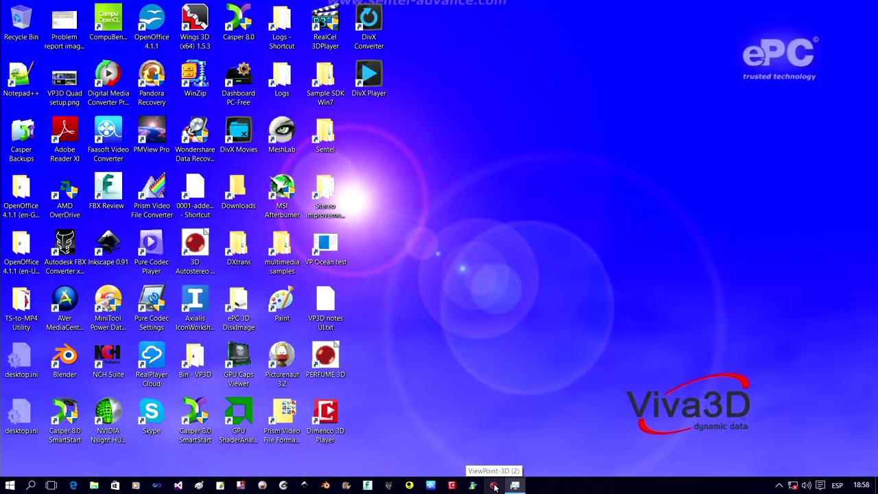
# Launch ViewPoint 3D, close the blank Display1 document and maximize the application window
pyautogui.click(495, 485)
pyautogui.click(503, 268)
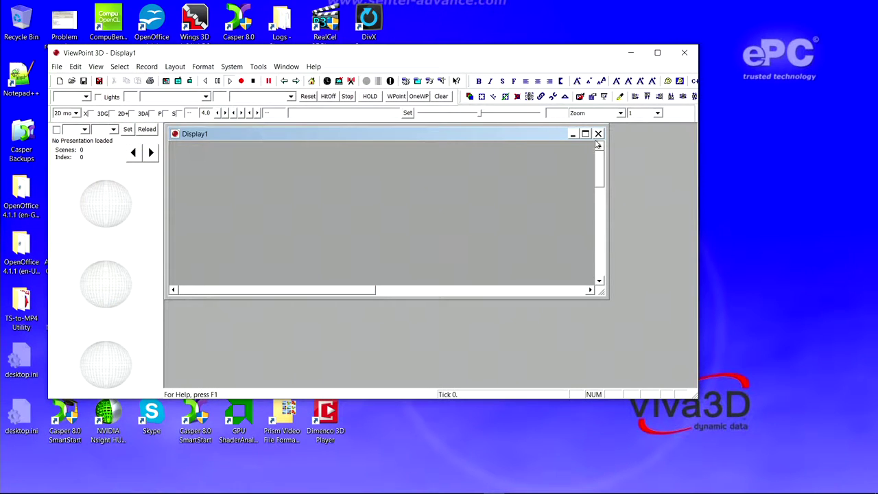
pyautogui.click(598, 134)
pyautogui.click(657, 53)
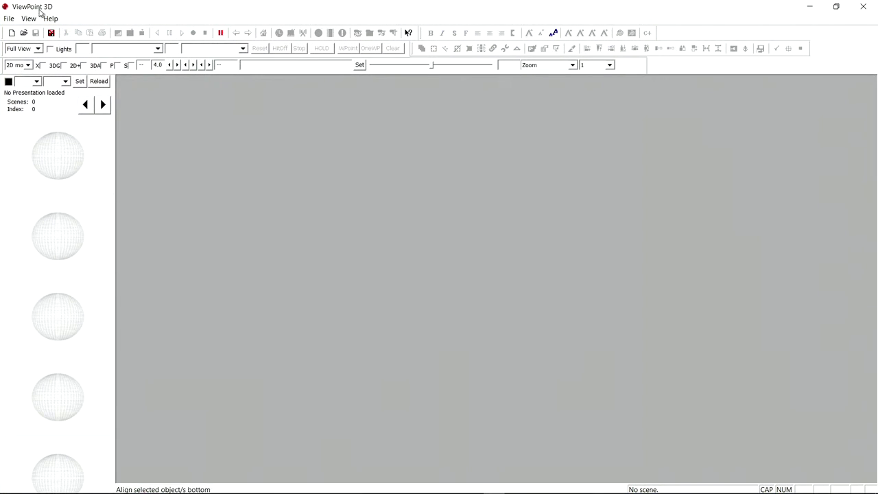
# Open "S16 shader grid LR CG Struggle image ROI heightmap vectored test 2.dfm" from the Stereo image folder
pyautogui.click(23, 33)
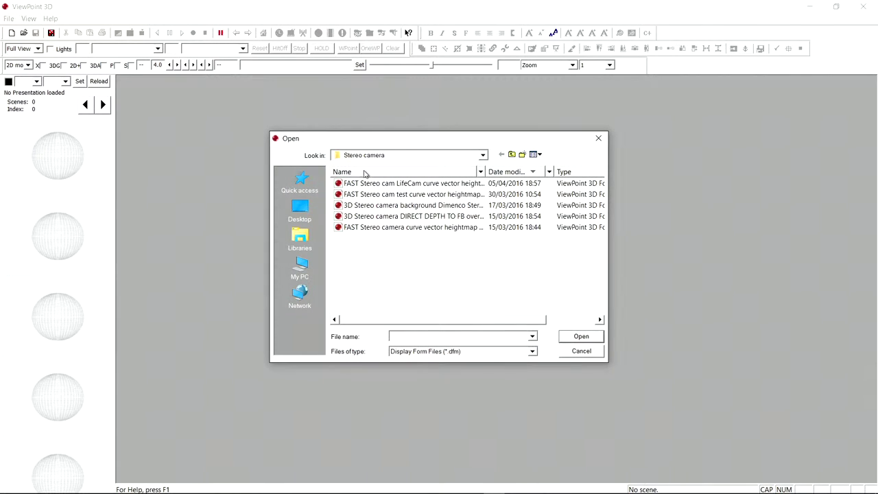
pyautogui.click(511, 154)
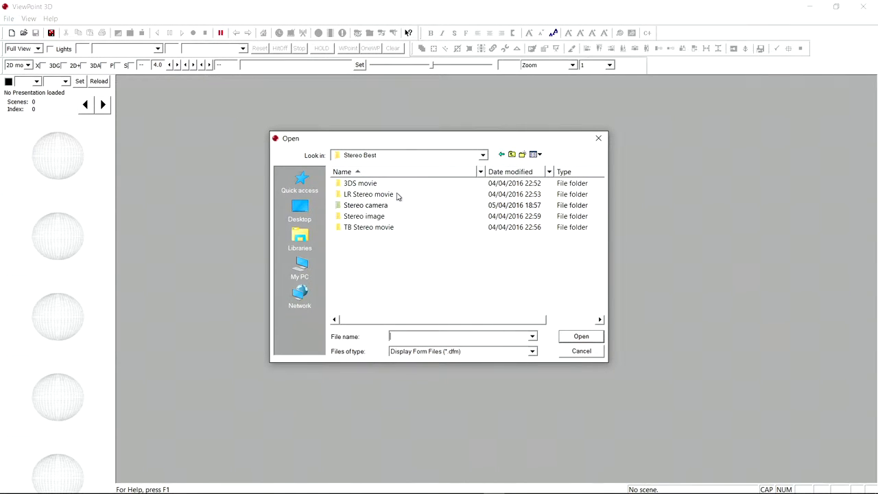
pyautogui.doubleClick(367, 217)
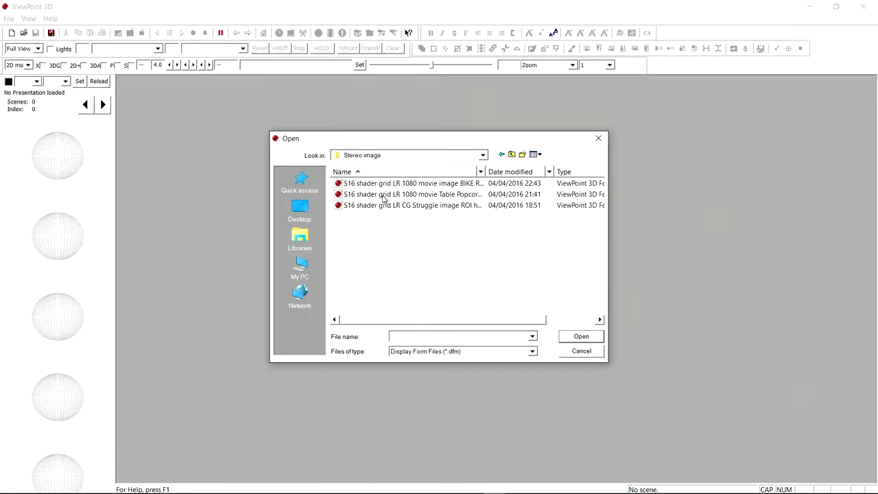
pyautogui.click(386, 206)
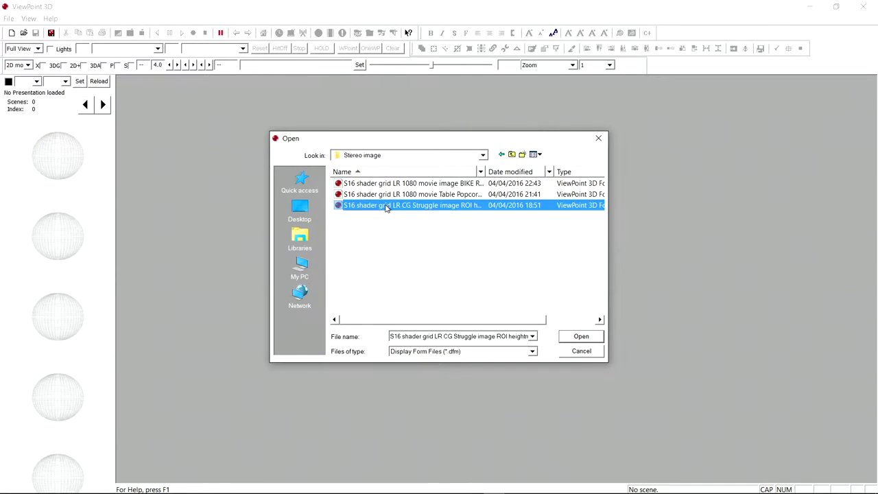
pyautogui.click(572, 339)
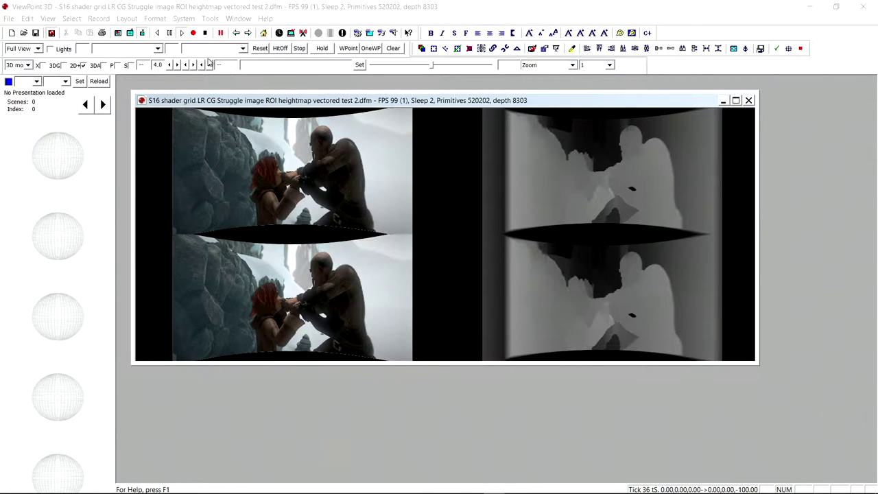
# Turn off the 2D+ output and select the image mesh to show its grid in the single view
pyautogui.click(83, 66)
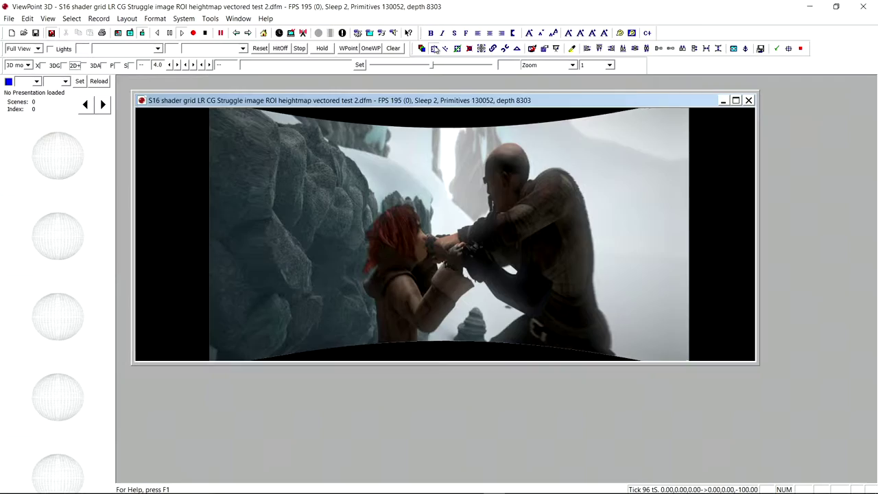
pyautogui.click(388, 232)
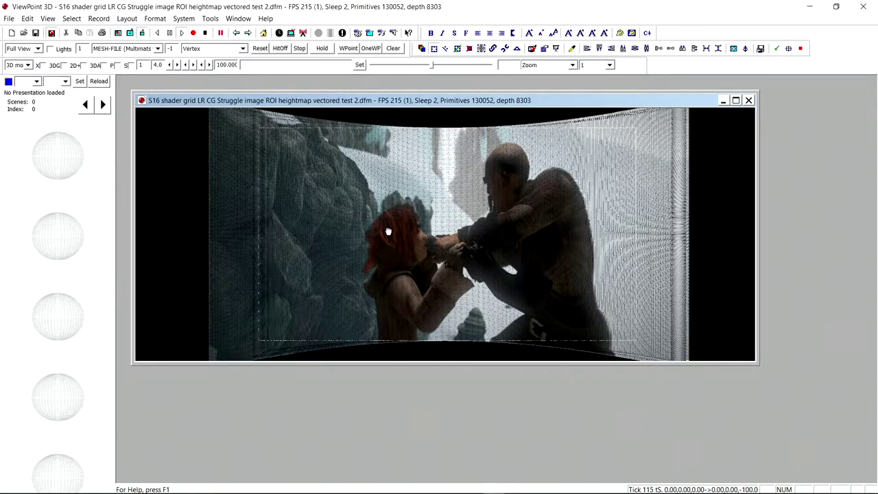
pyautogui.press('Up')
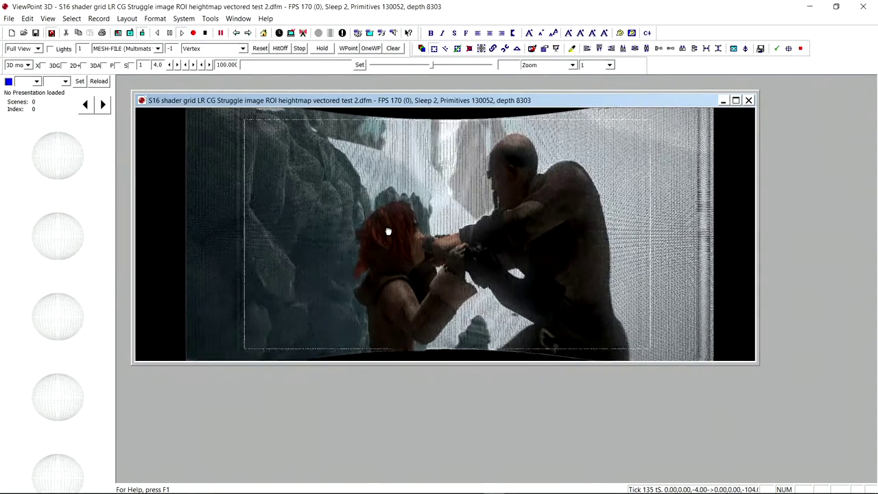
# Set the zoom multiplier to 10 and inspect the mesh grid close up and from farther back, ending with the grid overlay hidden
pyautogui.click(601, 66)
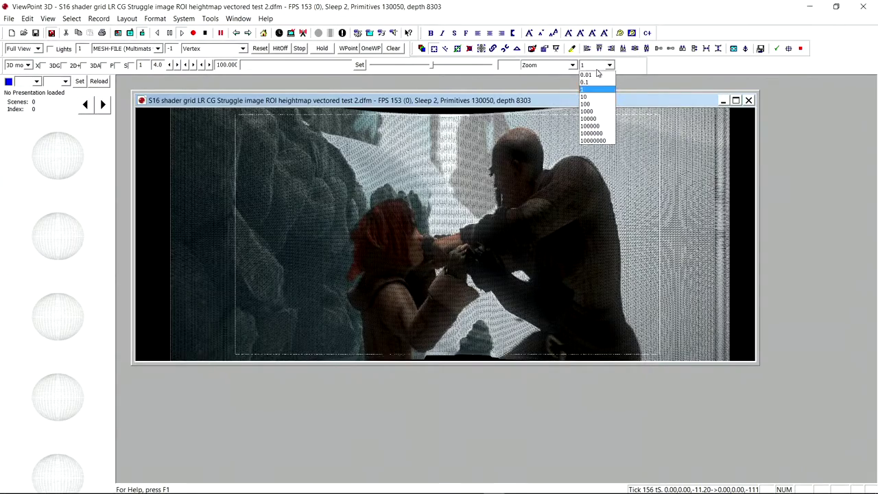
pyautogui.click(588, 97)
pyautogui.scroll(4, 463, 257)
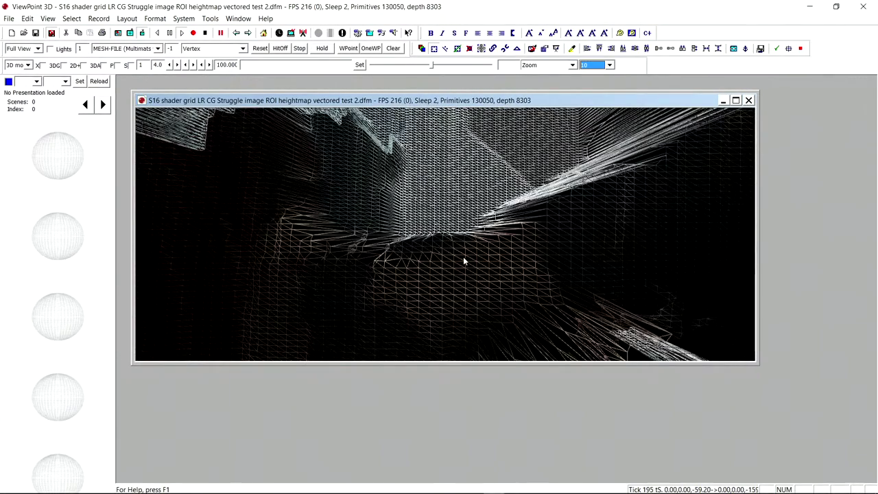
pyautogui.scroll(-3, 464, 260)
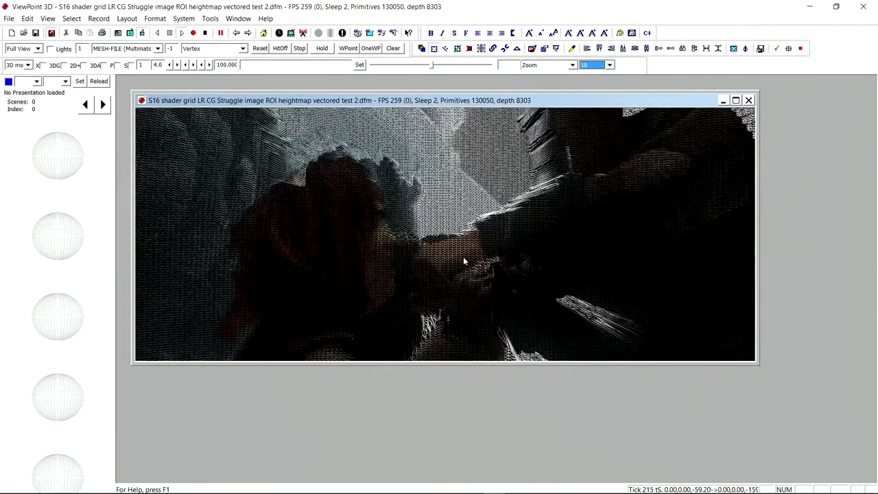
pyautogui.scroll(-6, 463, 260)
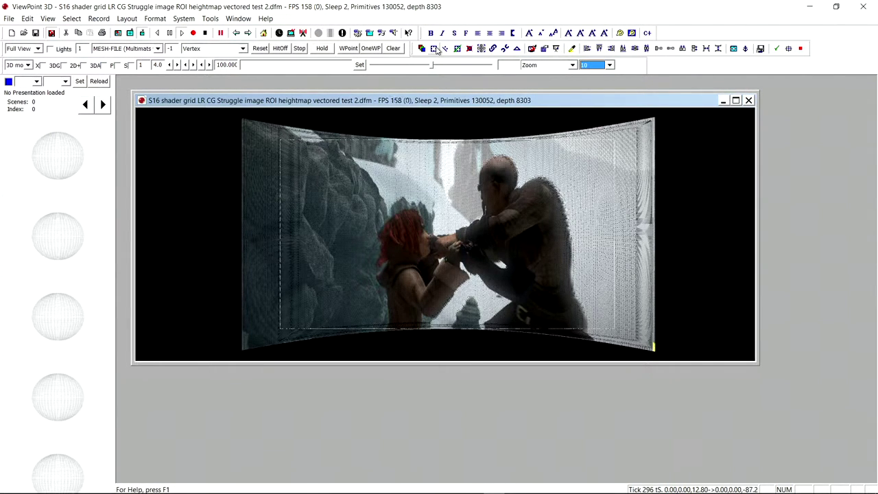
pyautogui.click(457, 49)
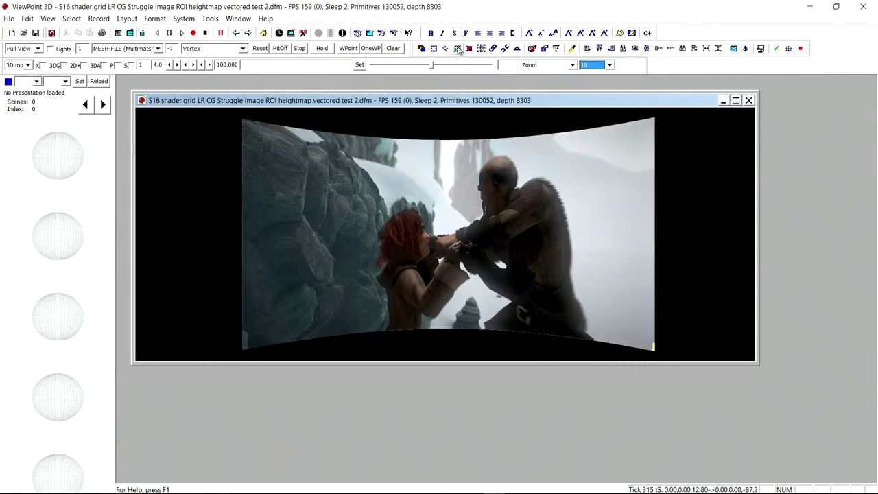
# Enable the P option and rotate the scene to view the image relief from an oblique angle
pyautogui.click(115, 65)
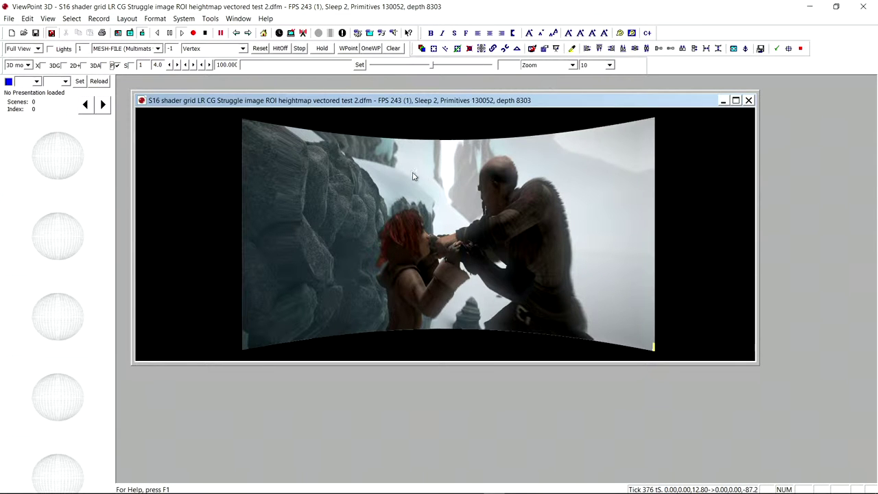
pyautogui.moveTo(337, 253); pyautogui.dragTo(456, 153)
pyautogui.moveTo(539, 212); pyautogui.dragTo(605, 200)
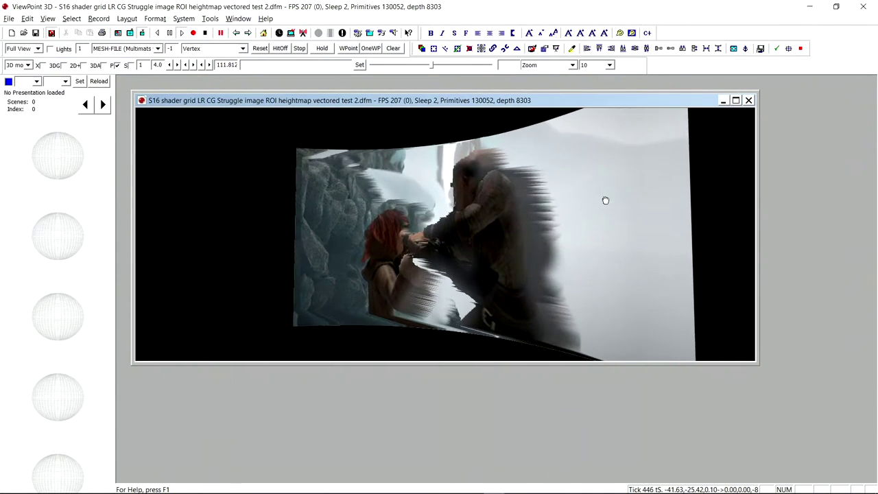
# Review the mesh's 3D Object Properties without changes and rotate the scene back towards the front
pyautogui.doubleClick(463, 225)
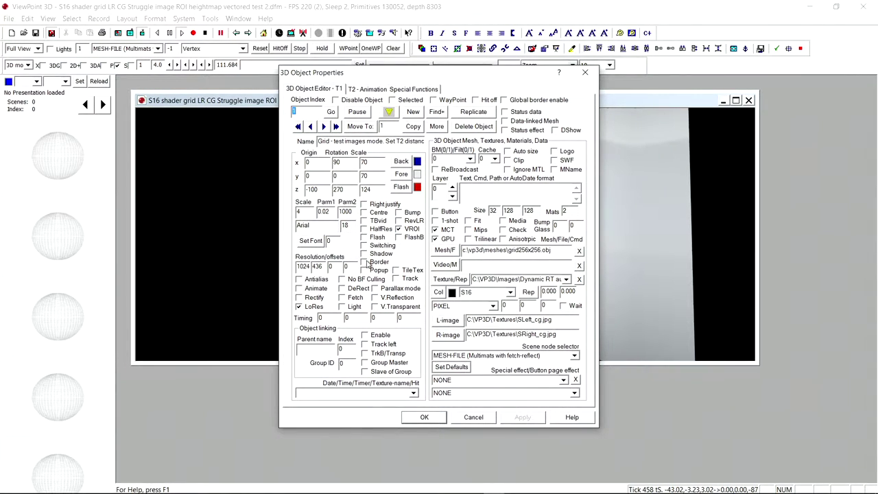
pyautogui.click(473, 417)
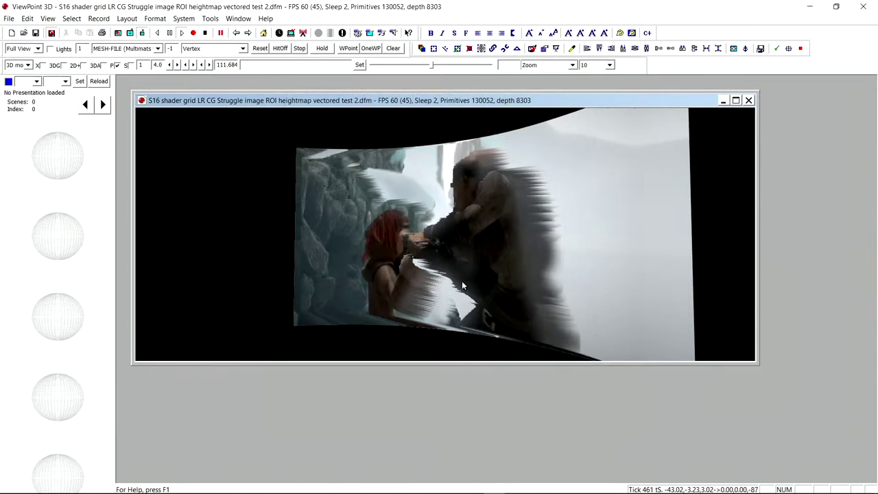
pyautogui.moveTo(502, 236); pyautogui.dragTo(497, 209)
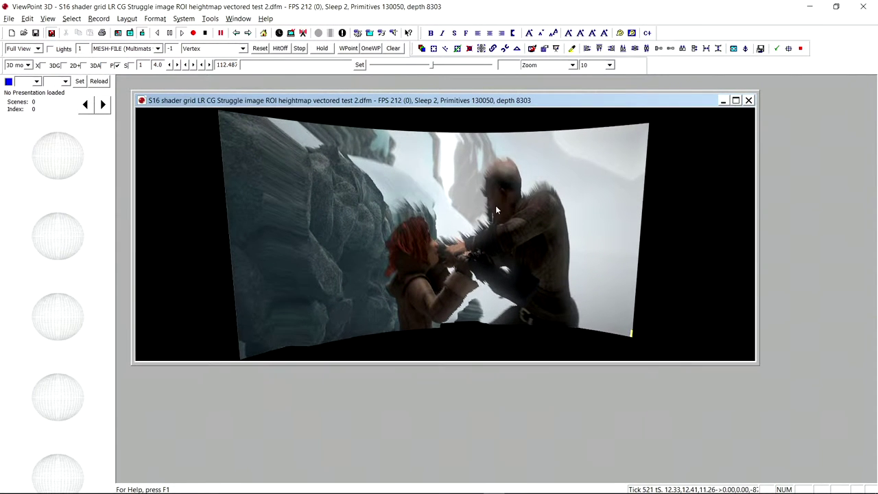
# Choose the Height/Shft/Wave parameter and adjust the relief with the slider to 13.9
pyautogui.click(529, 65)
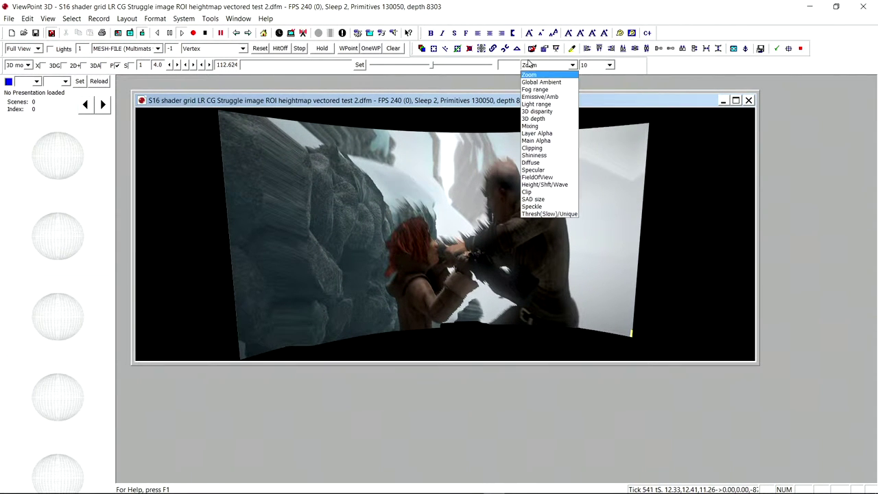
pyautogui.click(549, 185)
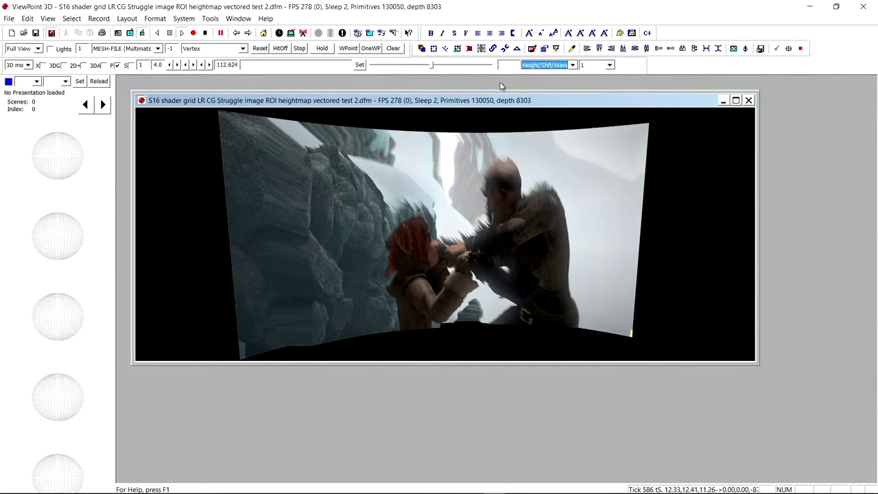
pyautogui.click(432, 66)
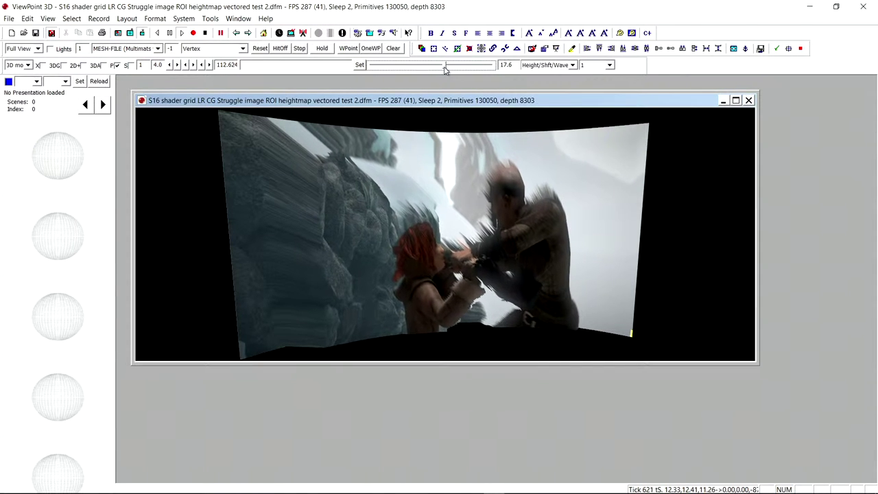
pyautogui.moveTo(432, 72)
pyautogui.mouseDown()
pyautogui.moveTo(421, 71)
pyautogui.moveTo(474, 74)
pyautogui.moveTo(432, 86)
pyautogui.mouseUp()
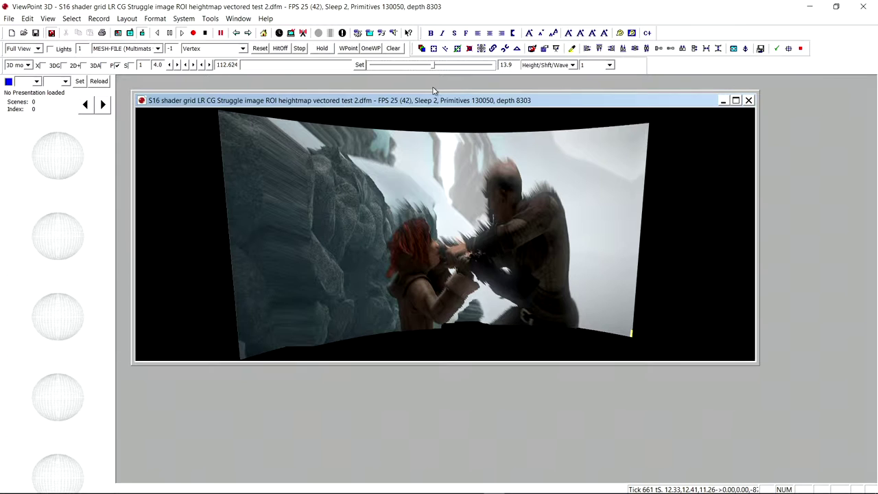
# Restore the 2D+ output with the camera reset, and adjust the Height/Shft/Wave value to 3.2
pyautogui.click(82, 65)
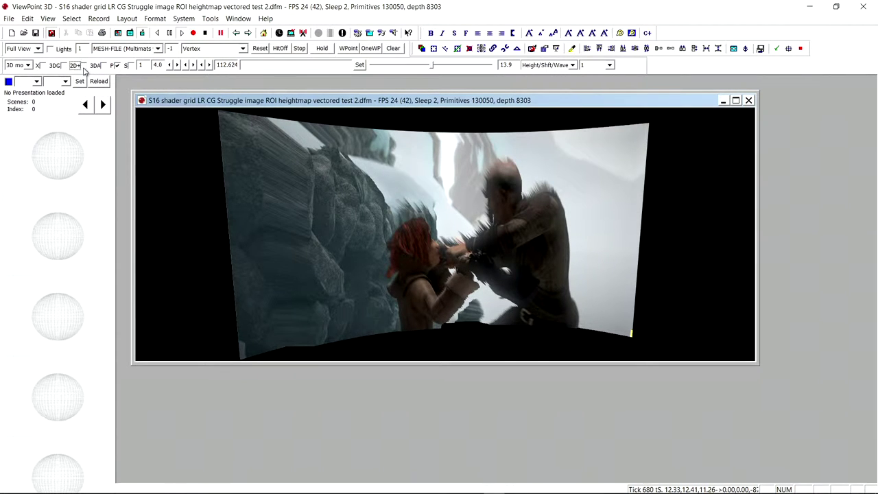
pyautogui.click(259, 49)
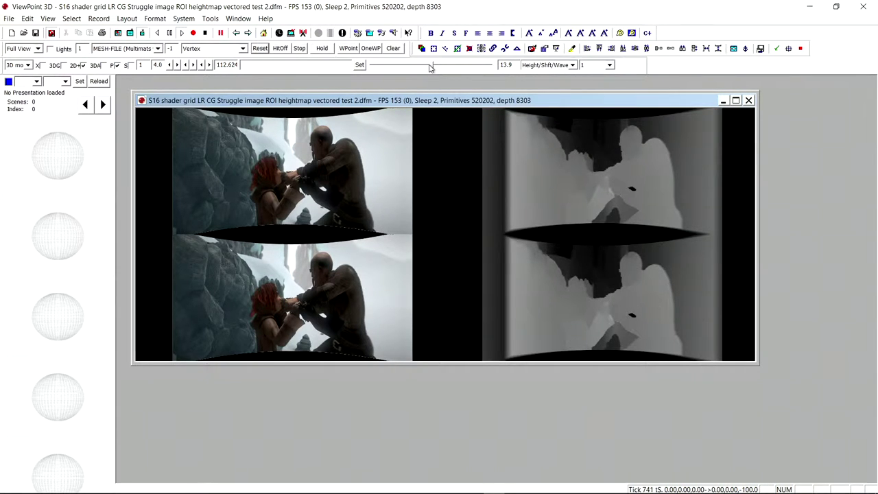
pyautogui.moveTo(432, 69); pyautogui.dragTo(454, 74)
pyautogui.click(377, 180)
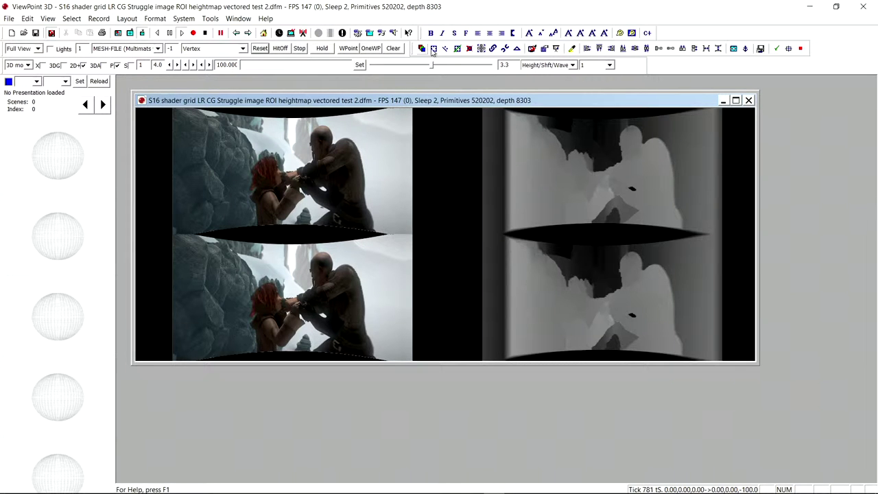
pyautogui.moveTo(433, 66); pyautogui.dragTo(432, 91)
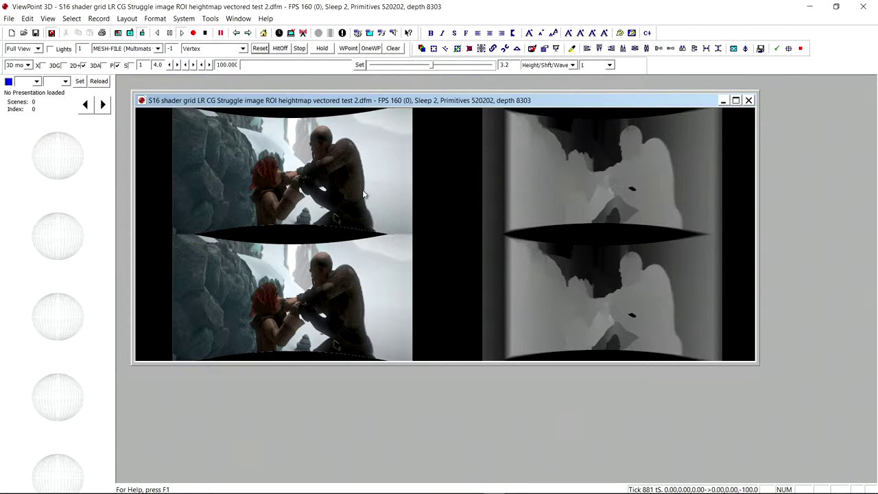
# Set the adjustment multiplier to 10 and rotate the 2D+ scene through several angles, ending near the frontal view
pyautogui.moveTo(319, 199)
pyautogui.mouseDown()
pyautogui.moveTo(476, 199)
pyautogui.moveTo(400, 183)
pyautogui.moveTo(286, 181)
pyautogui.moveTo(357, 174)
pyautogui.moveTo(273, 177)
pyautogui.moveTo(319, 198)
pyautogui.mouseUp()
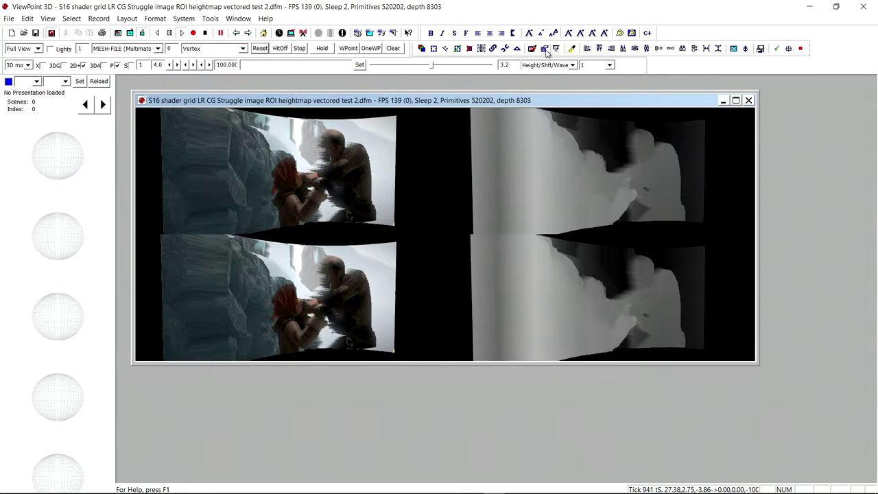
pyautogui.click(590, 66)
pyautogui.click(587, 99)
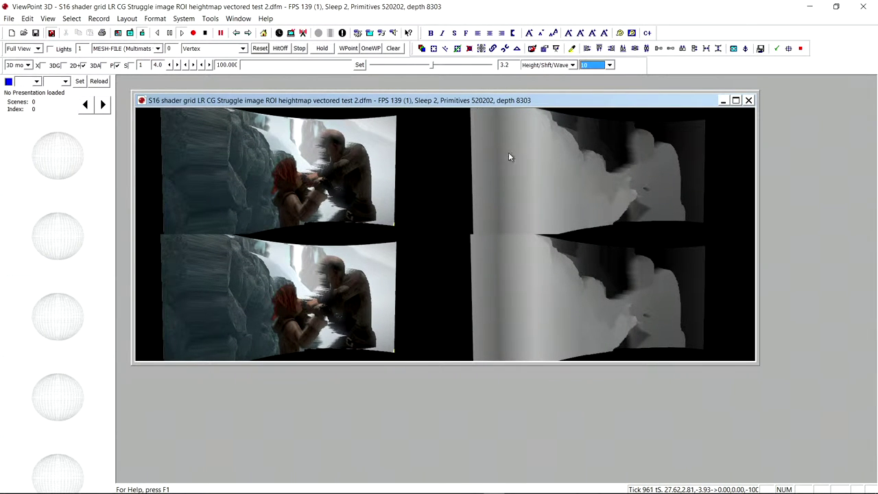
pyautogui.moveTo(392, 243)
pyautogui.mouseDown()
pyautogui.moveTo(384, 176)
pyautogui.moveTo(376, 235)
pyautogui.moveTo(384, 152)
pyautogui.moveTo(386, 227)
pyautogui.mouseUp()
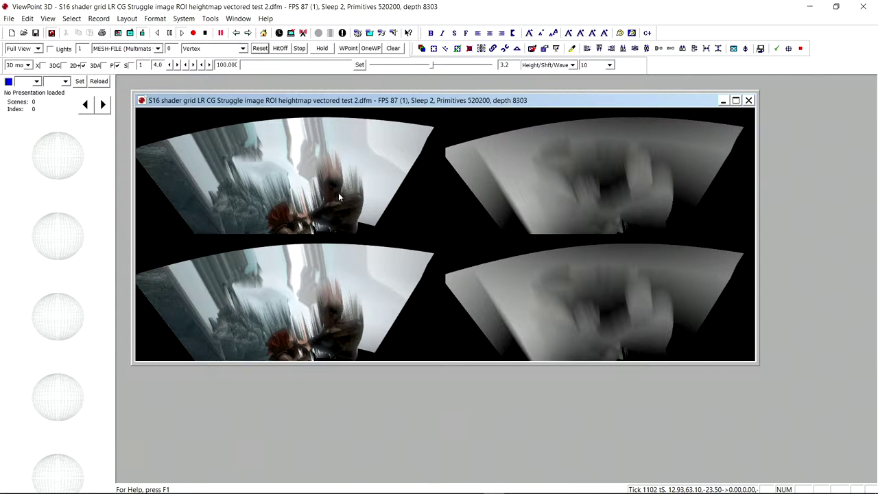
pyautogui.moveTo(338, 192); pyautogui.dragTo(298, 306)
pyautogui.moveTo(312, 230); pyautogui.dragTo(339, 320)
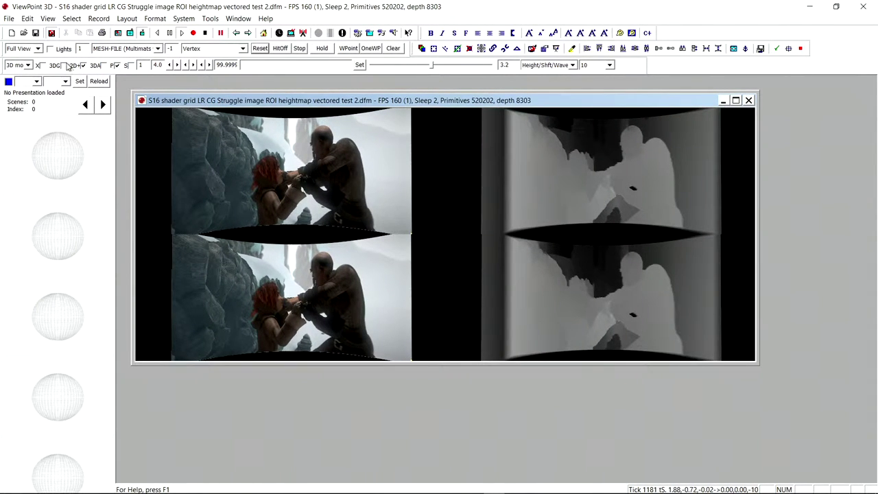
# Turn off the 2D+ output, reset the camera, and enable the 3DA multi-view output
pyautogui.click(83, 65)
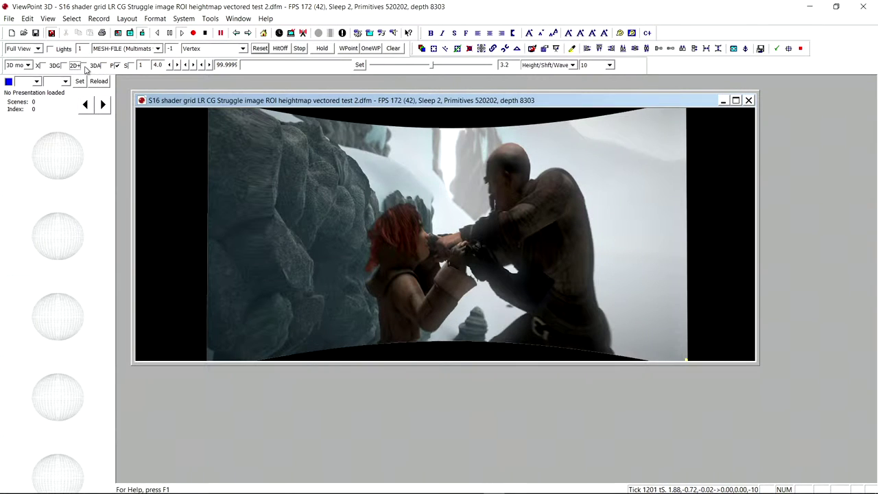
pyautogui.click(261, 51)
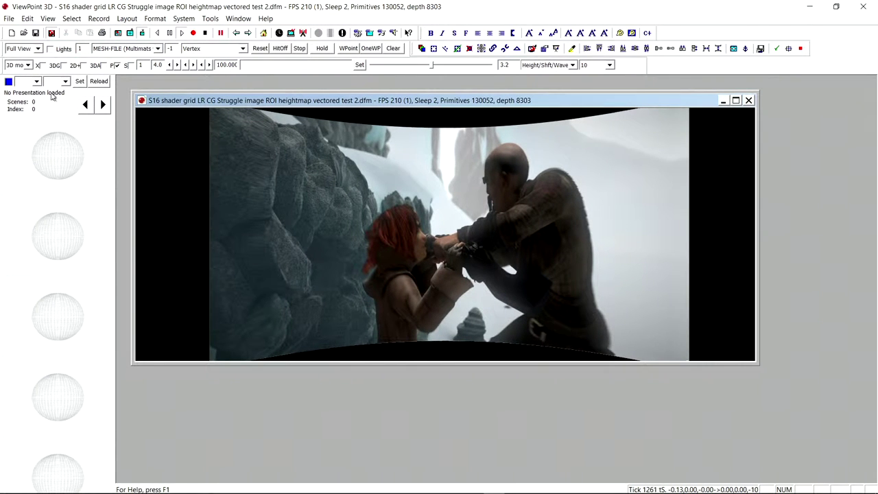
pyautogui.click(102, 65)
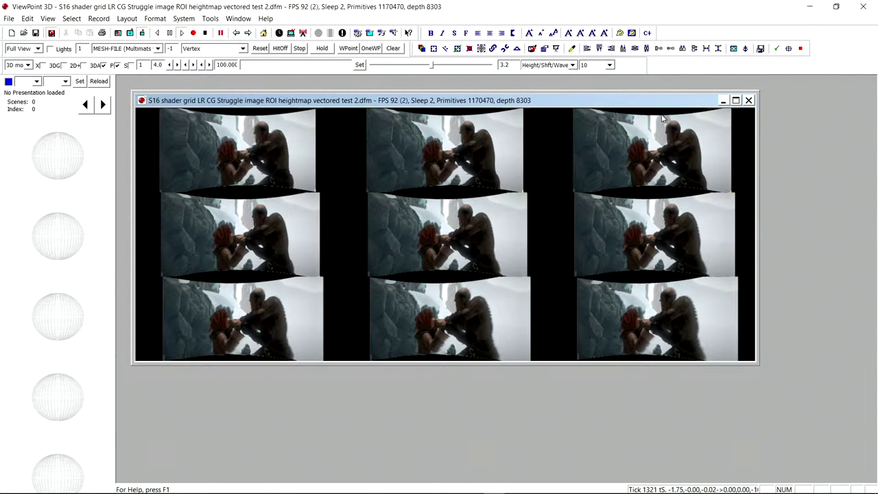
# Choose the 3D disparity parameter and adjust it to 317.0 using the slider
pyautogui.click(552, 65)
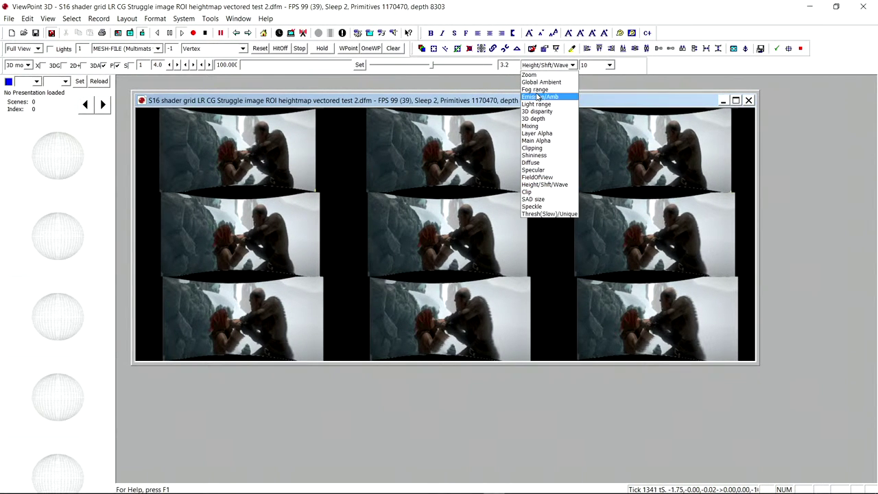
pyautogui.click(538, 112)
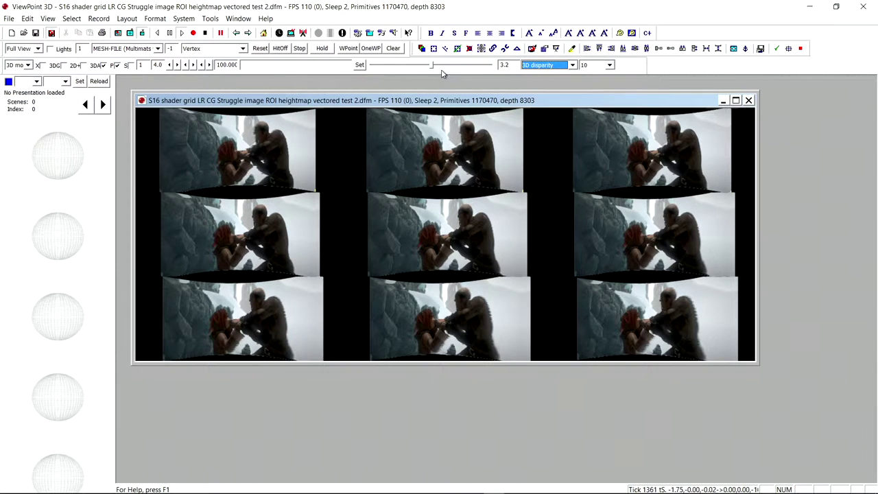
pyautogui.moveTo(433, 67); pyautogui.dragTo(432, 93)
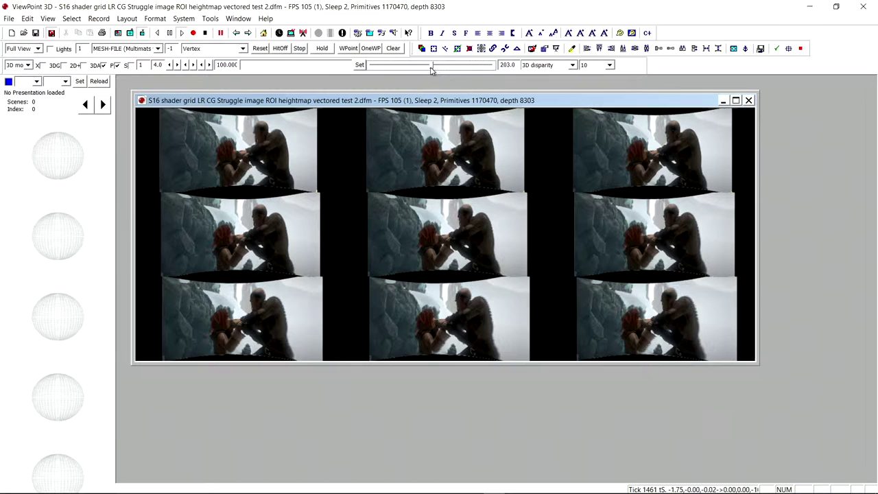
pyautogui.moveTo(431, 69)
pyautogui.mouseDown()
pyautogui.moveTo(478, 72)
pyautogui.moveTo(432, 72)
pyautogui.mouseUp()
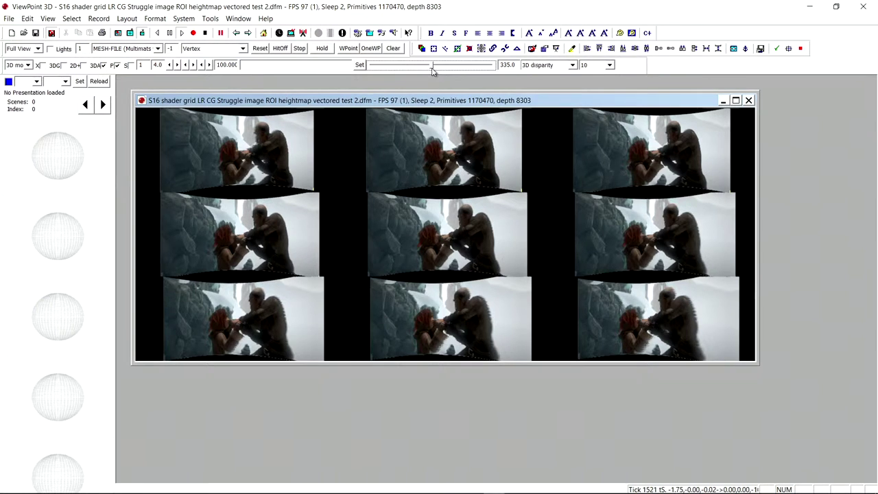
pyautogui.moveTo(432, 69)
pyautogui.mouseDown()
pyautogui.moveTo(458, 69)
pyautogui.moveTo(432, 69)
pyautogui.mouseUp()
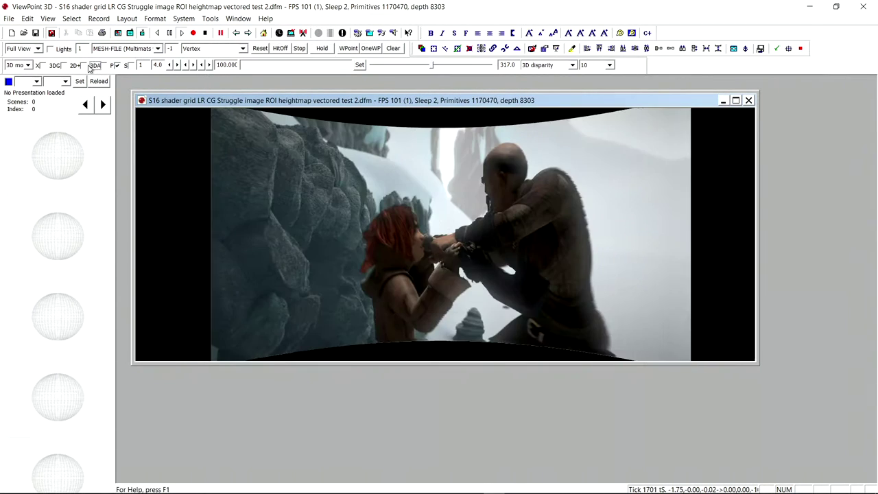
# Restore the 2D+ output and add a cube as object 3 with its origin z set to -50
pyautogui.click(84, 65)
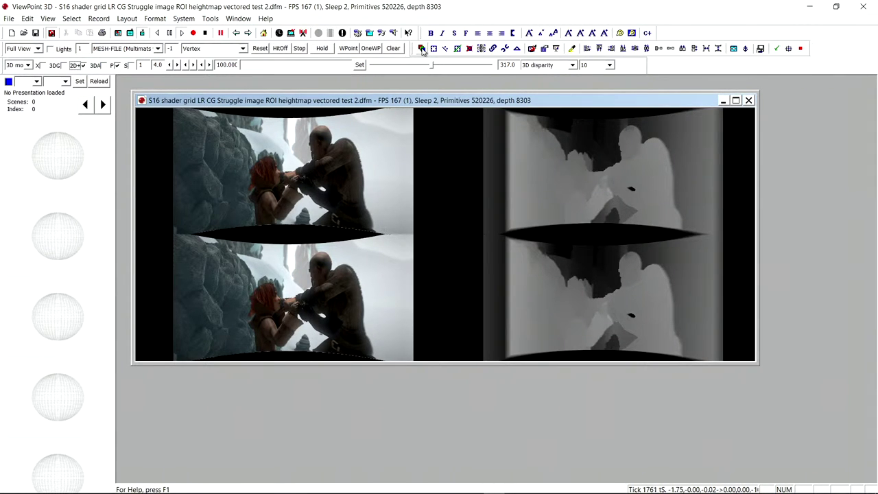
pyautogui.doubleClick(321, 207)
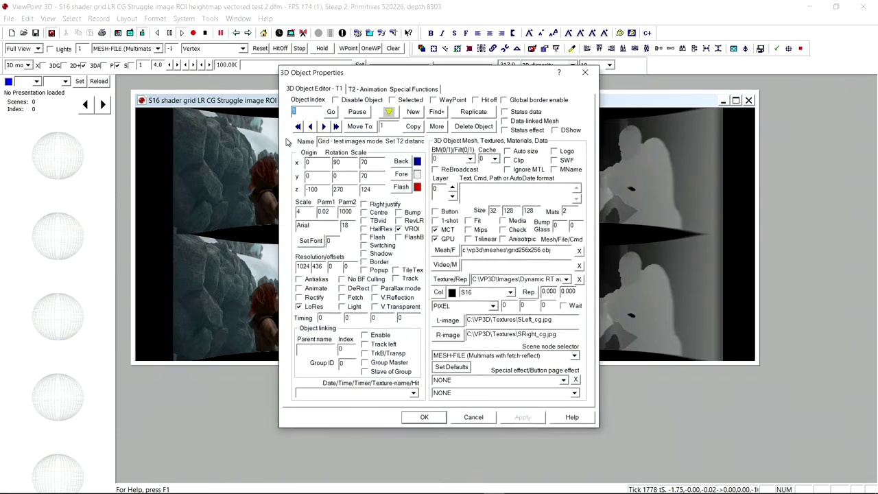
pyautogui.click(337, 129)
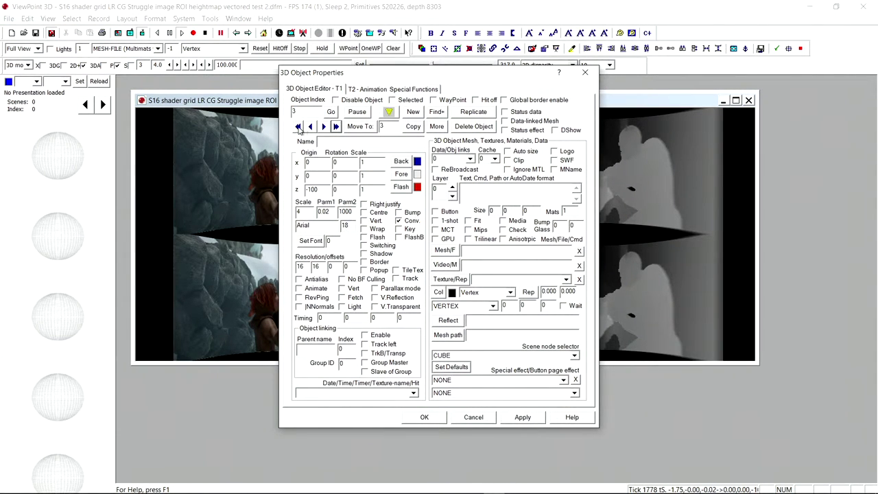
pyautogui.click(297, 127)
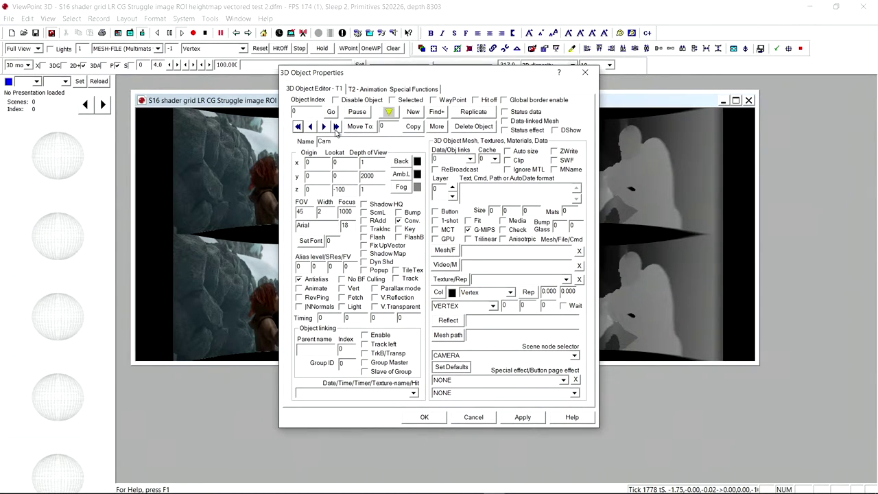
pyautogui.click(335, 127)
pyautogui.click(313, 193)
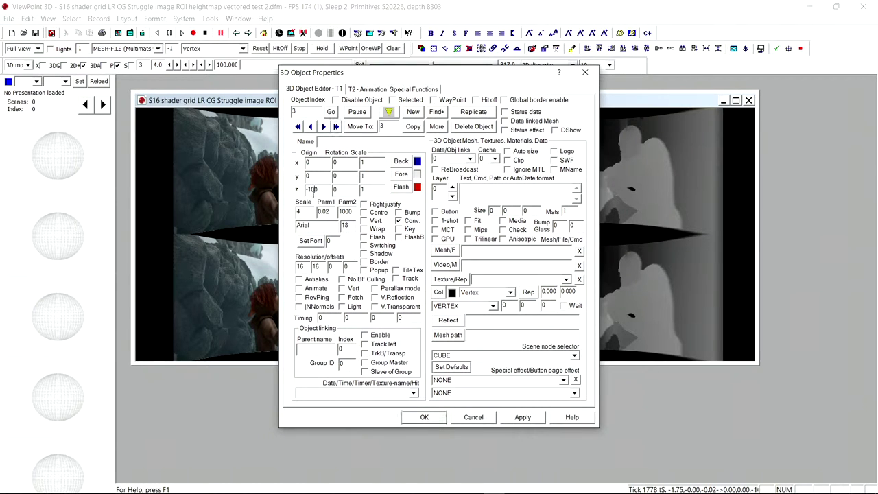
pyautogui.write('-50')
pyautogui.click(424, 417)
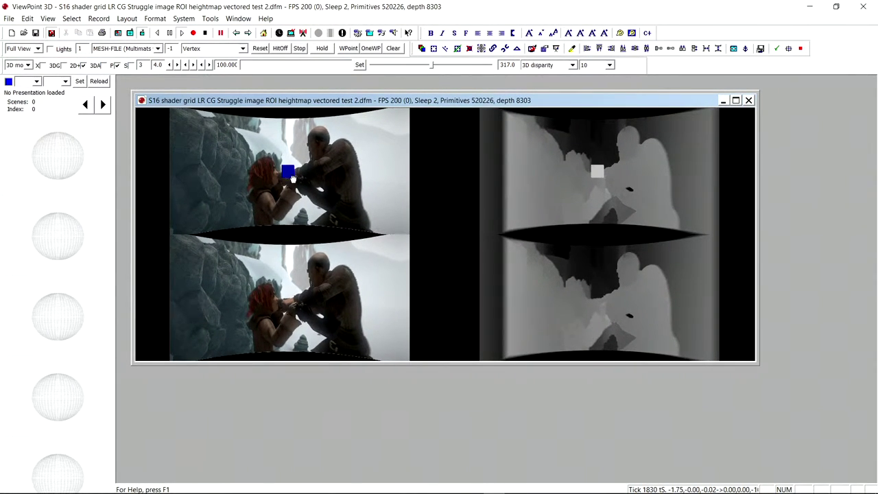
# Turn off the 2D+ output and reposition the image mesh and cube so the cube sits in front of the picture
pyautogui.moveTo(292, 175); pyautogui.dragTo(299, 179)
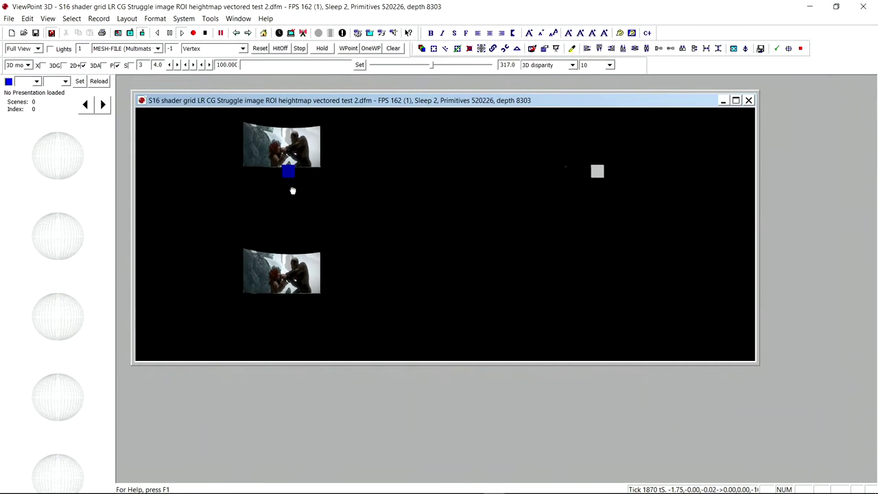
pyautogui.click(83, 65)
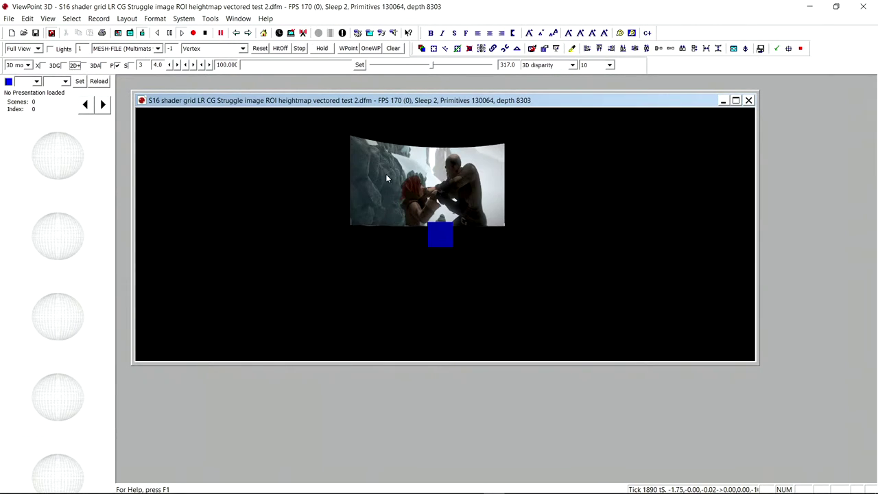
pyautogui.moveTo(434, 240); pyautogui.dragTo(437, 257)
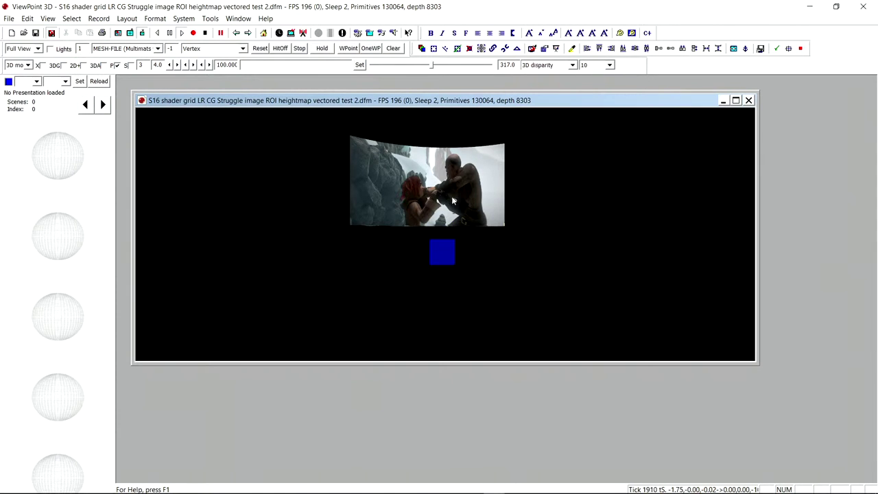
pyautogui.moveTo(452, 184); pyautogui.dragTo(455, 214)
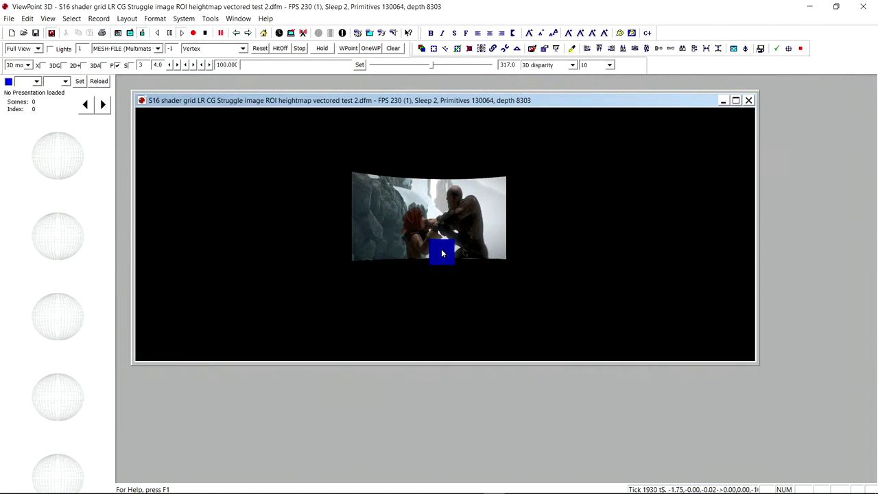
pyautogui.moveTo(442, 253); pyautogui.dragTo(440, 230)
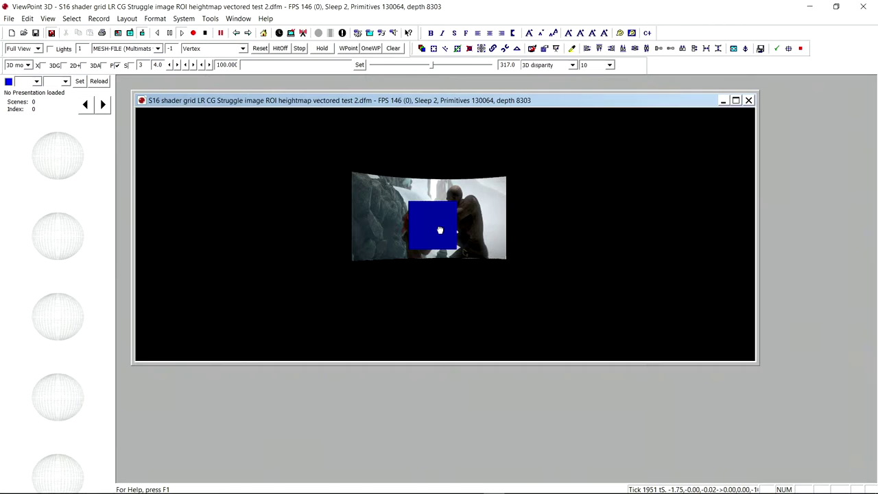
pyautogui.click(433, 231)
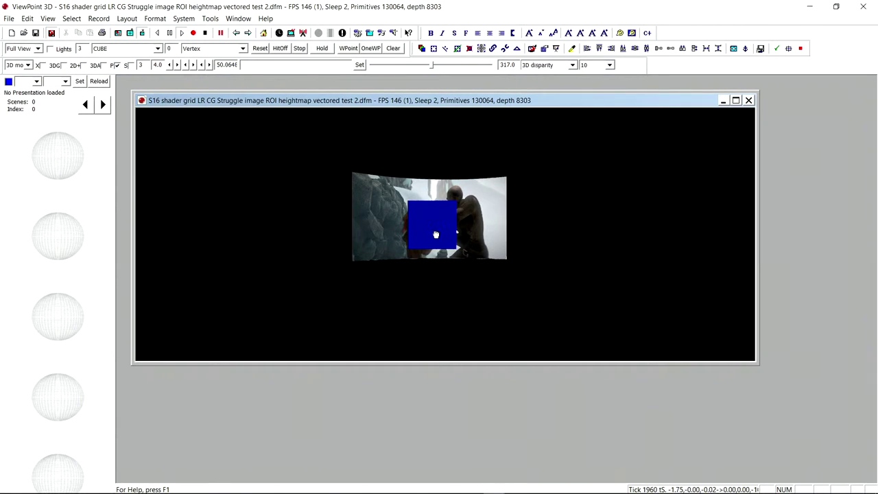
# Enable the S option, rotate the blue cube, and move it beside the left edge of the image mesh
pyautogui.click(130, 65)
pyautogui.moveTo(430, 225); pyautogui.dragTo(358, 201)
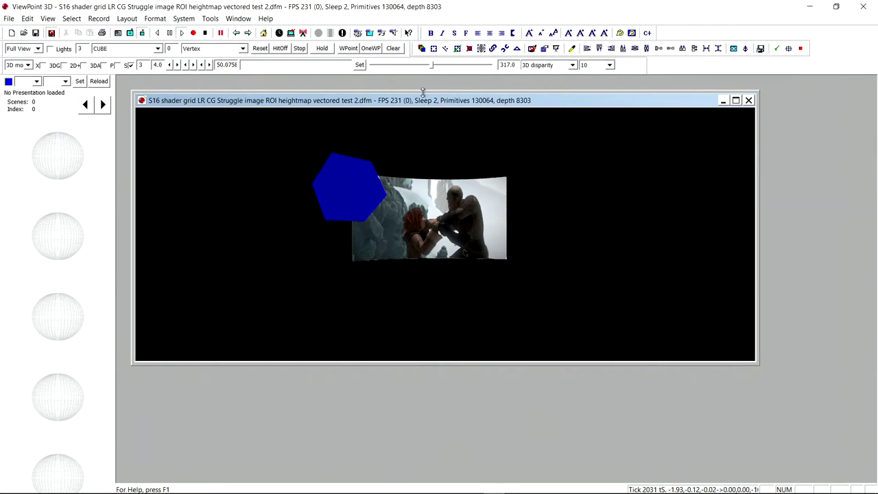
pyautogui.moveTo(331, 175); pyautogui.dragTo(361, 243)
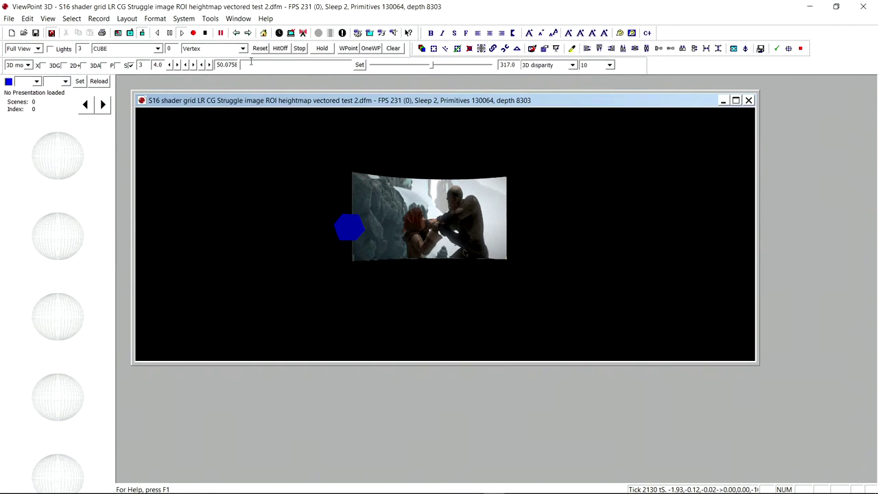
# Reset the camera, bring the scene closer, and turn the image mesh around to its reverse side
pyautogui.click(259, 51)
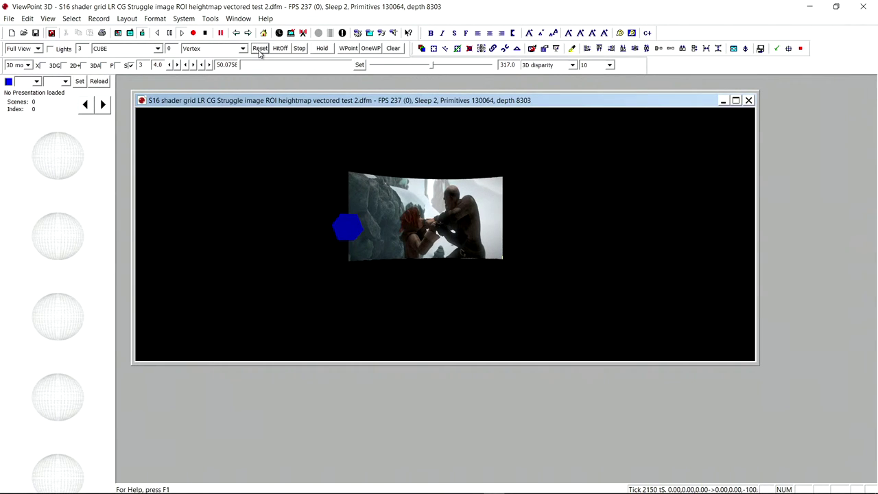
pyautogui.scroll(5, 450, 270)
pyautogui.scroll(-3, 430, 234)
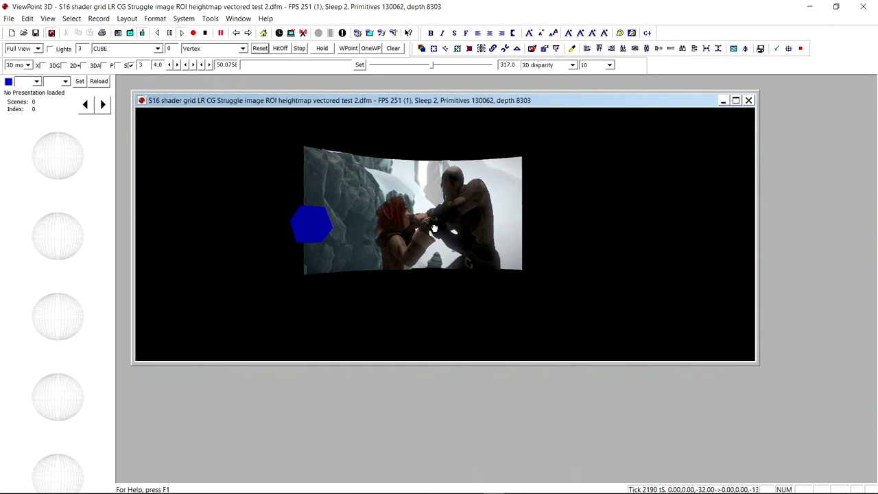
pyautogui.moveTo(395, 218); pyautogui.dragTo(420, 261)
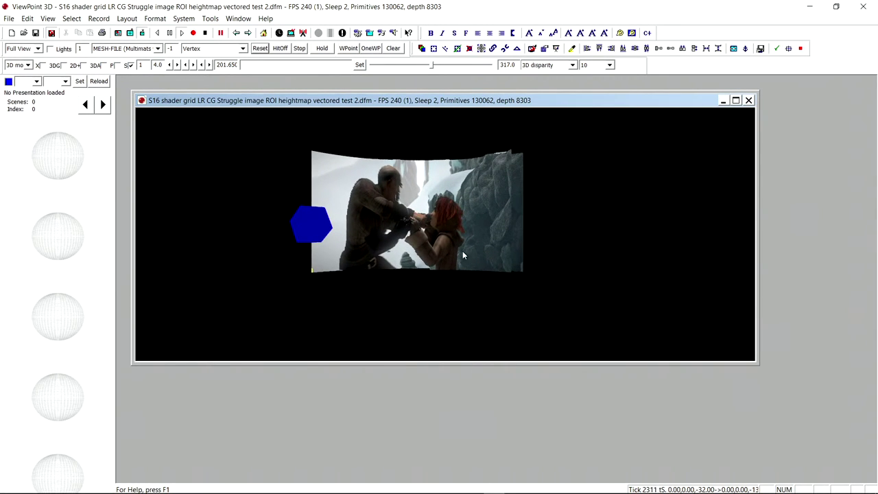
# Maximize the scene window and reload the original scene
pyautogui.doubleClick(178, 101)
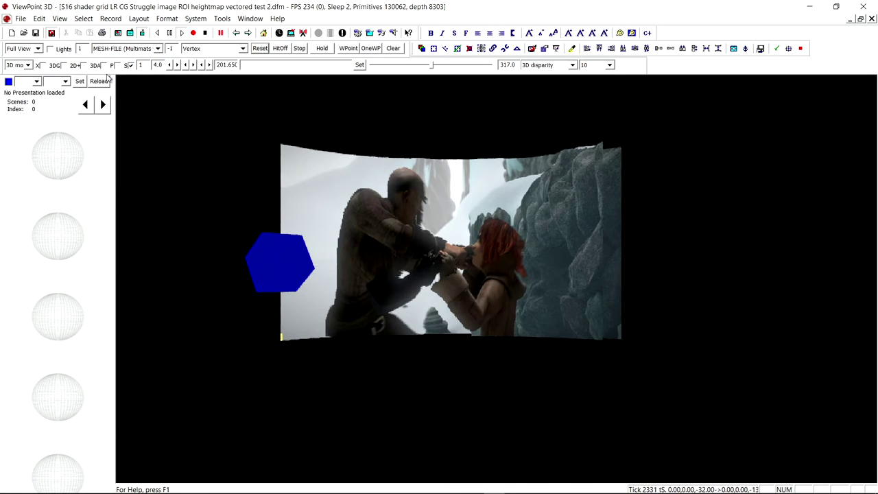
pyautogui.click(104, 82)
pyautogui.click(518, 278)
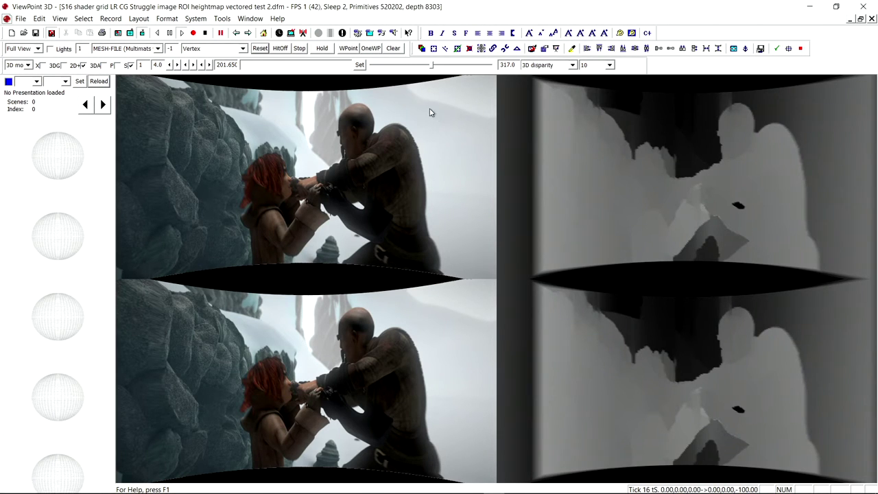
# Enable the P option and rotate the 2D+ scene to a sideways viewing angle
pyautogui.click(117, 66)
pyautogui.moveTo(358, 222); pyautogui.dragTo(653, 249)
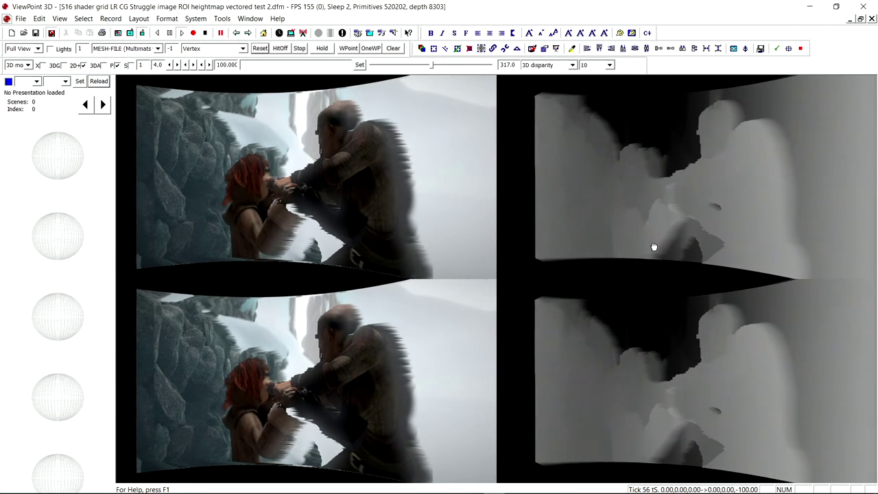